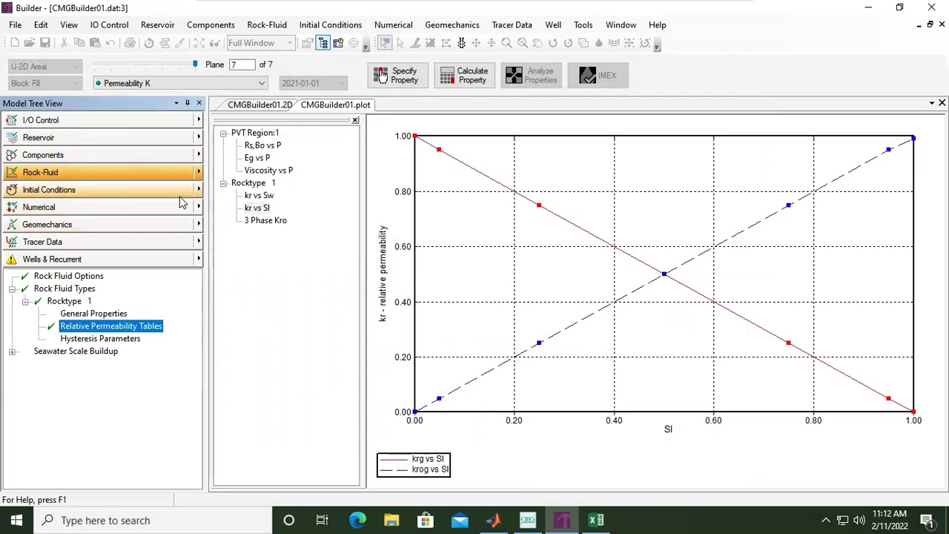
Show the Initial Conditions tree section, expanded to its Calculation Methods item
left_click(106, 193)
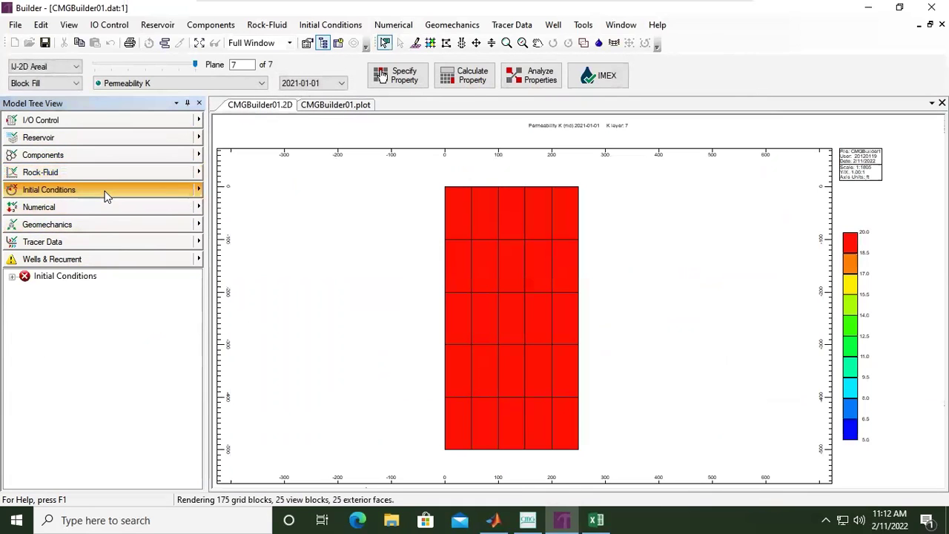
left_click(13, 278)
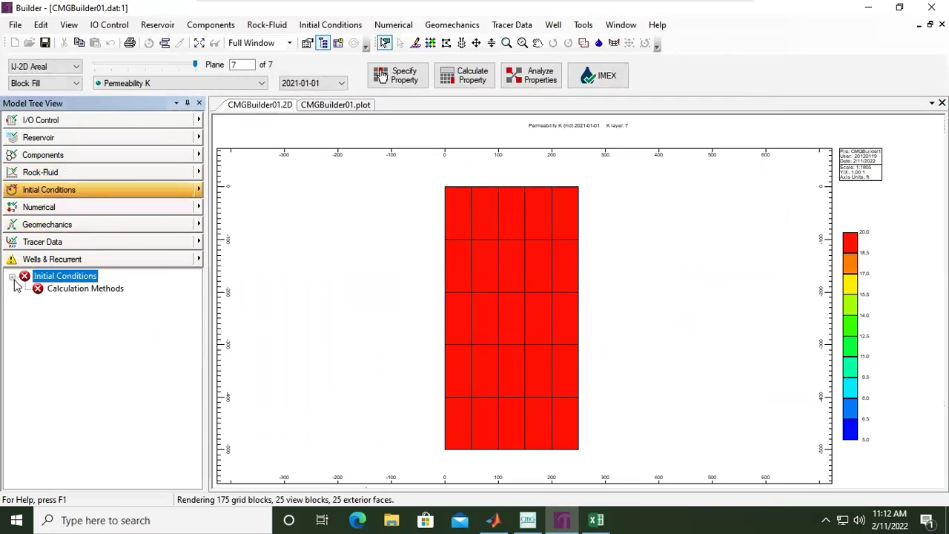
In the Initial Conditions dialog, enter REFPRES 1250 psi and REFDEPTH 2500 ft
double_click(87, 278)
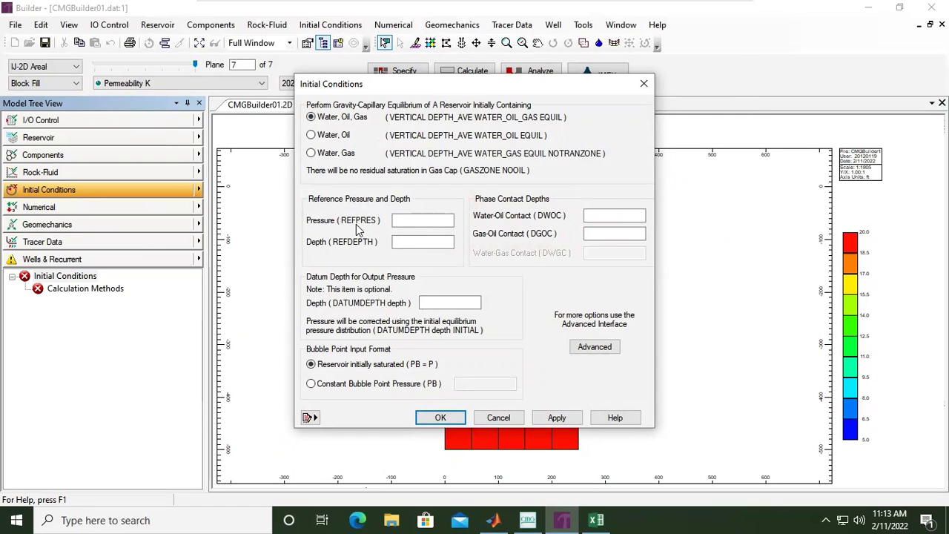
left_click(398, 217)
left_click(412, 237)
left_click(398, 220)
type("1250")
left_click(445, 245)
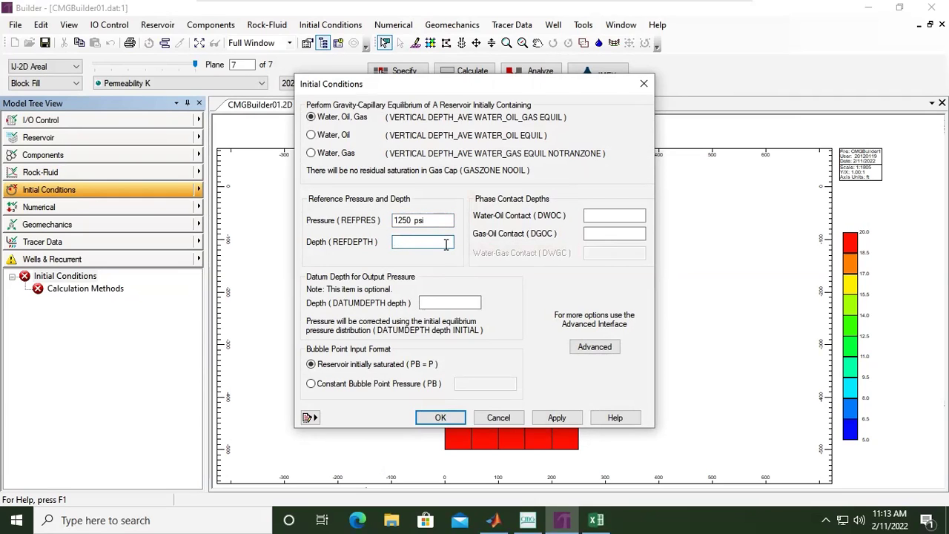
type("2500")
Enter 2050 ft as the gas-oil contact depth (DGOC), leaving DWOC empty
left_click(602, 215)
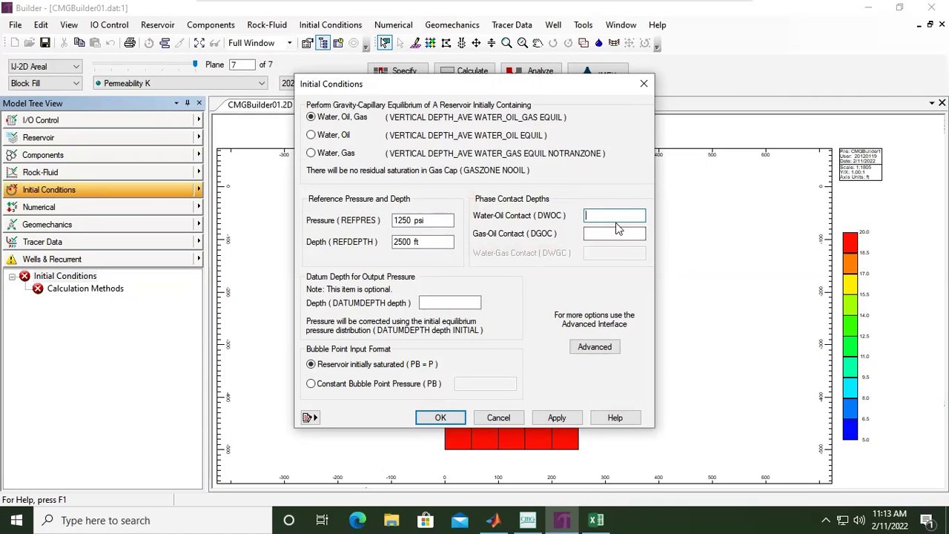
left_click(610, 232)
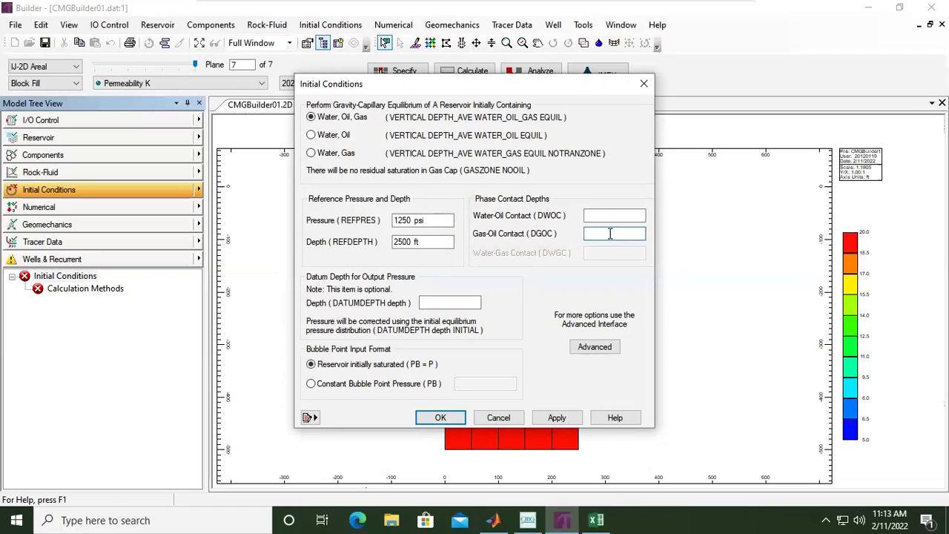
type("2050")
left_click(624, 216)
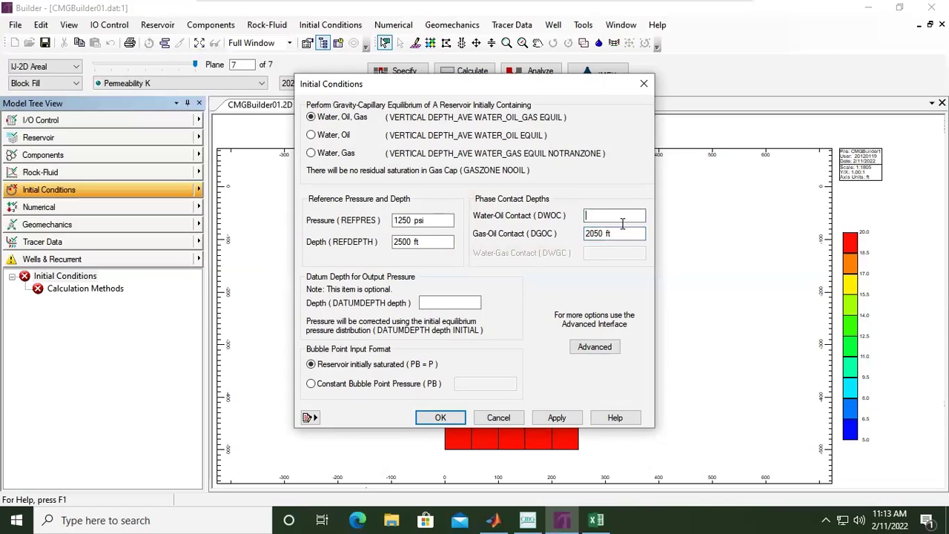
Dismiss the missing DWOC error and close Initial Conditions without saving
left_click(440, 417)
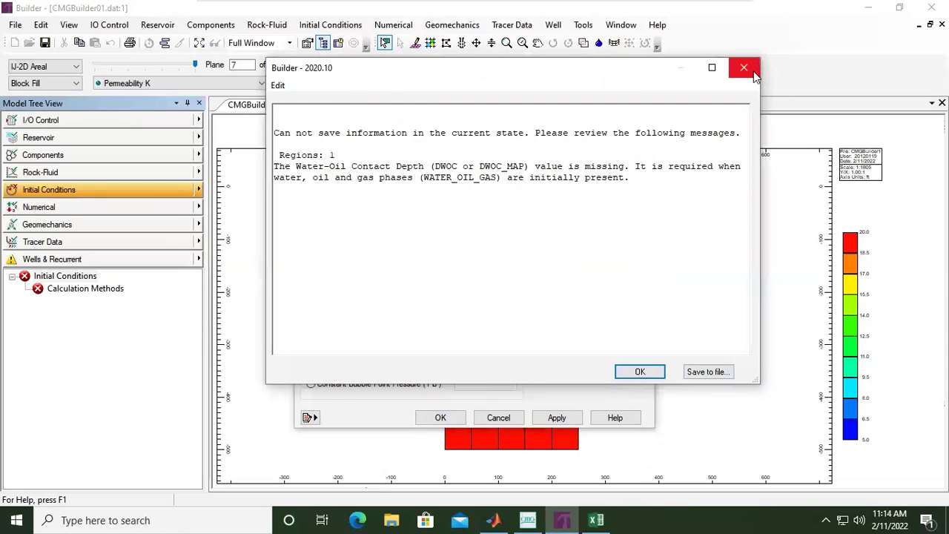
left_click(753, 71)
left_click(645, 82)
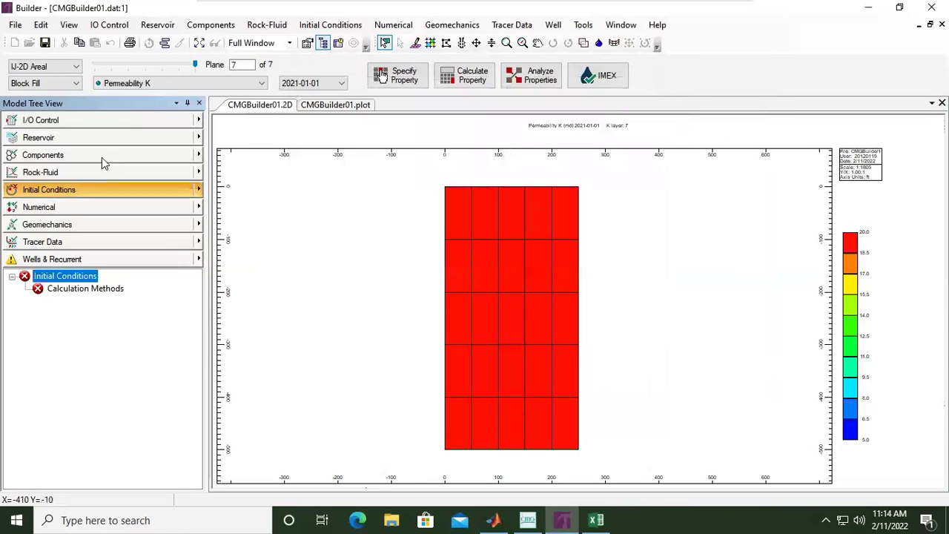
Open the Reservoir Array Properties table, enlarge it, and check Layer 7 thickness of 35 ft
left_click(174, 139)
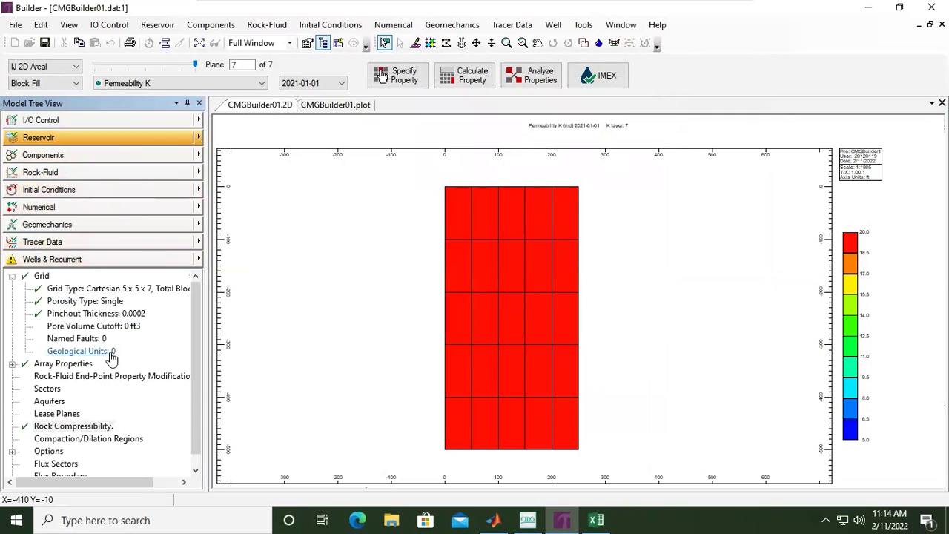
double_click(72, 364)
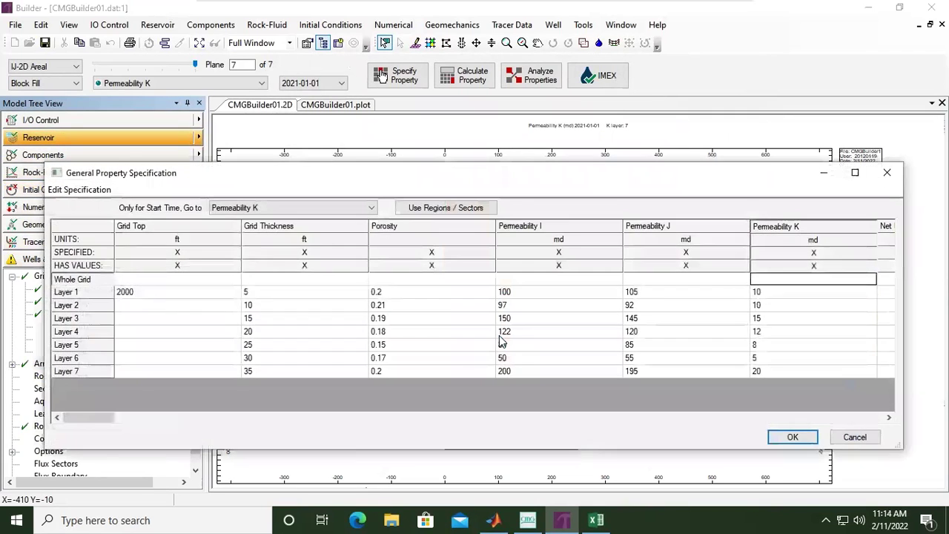
left_click_drag(371, 162, 370, 119)
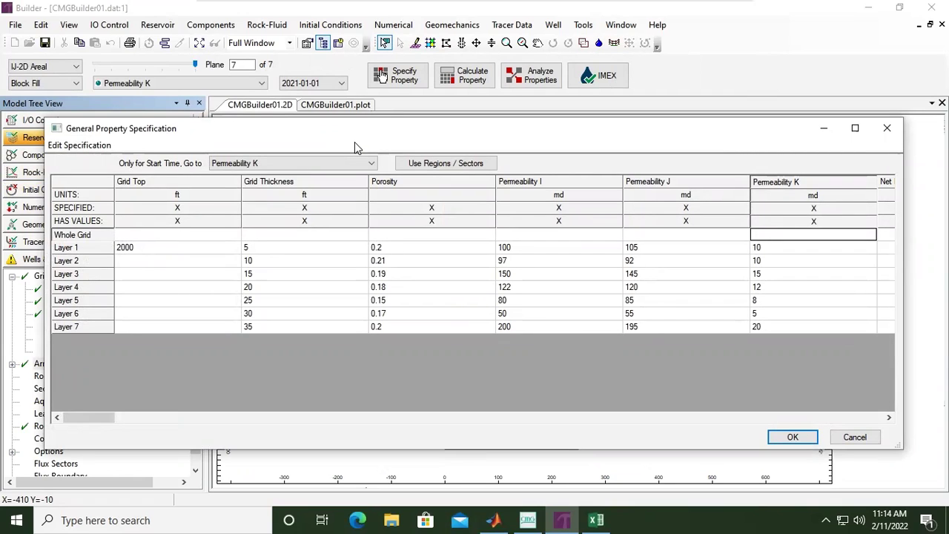
left_click(293, 253)
left_click(287, 263)
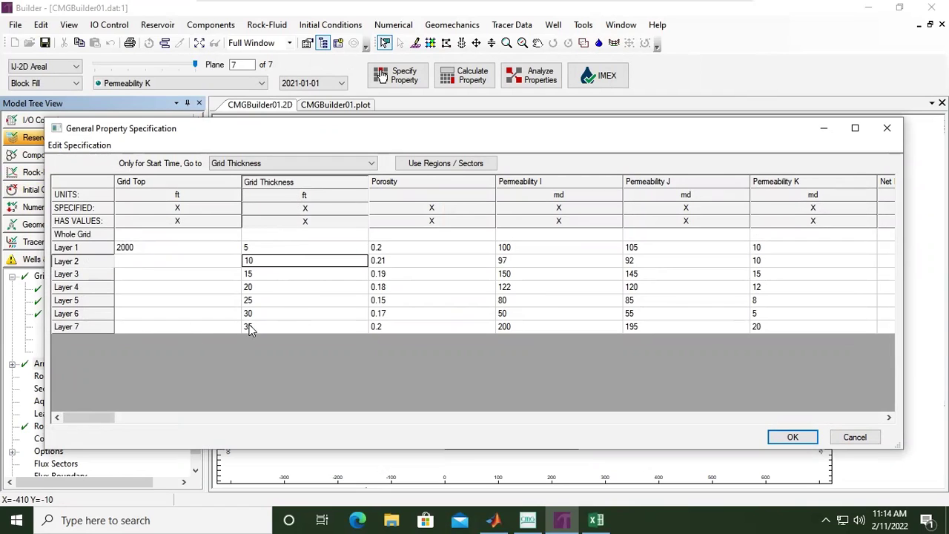
left_click(250, 328)
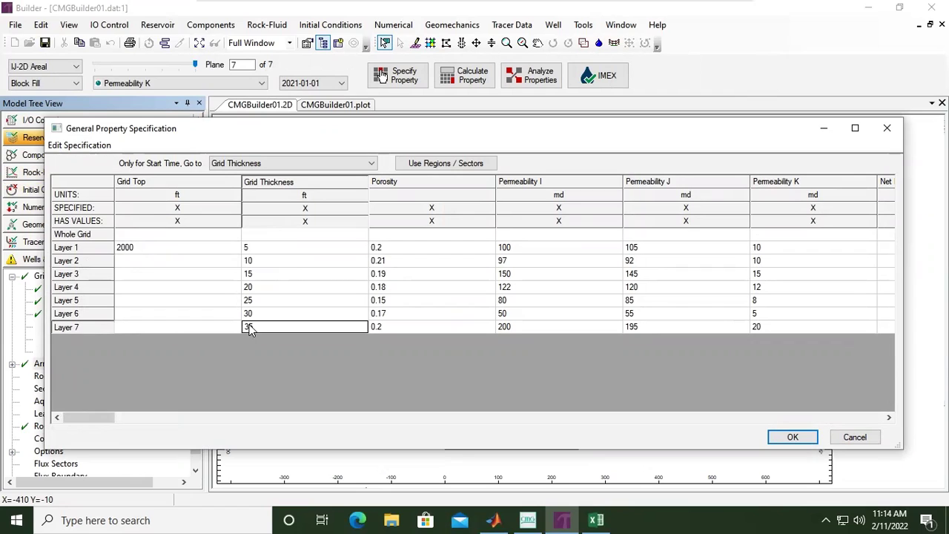
Check the 2000 ft Grid Top and the grid thicknesses of Layers 1 through 6
left_click(134, 248)
left_click(254, 255)
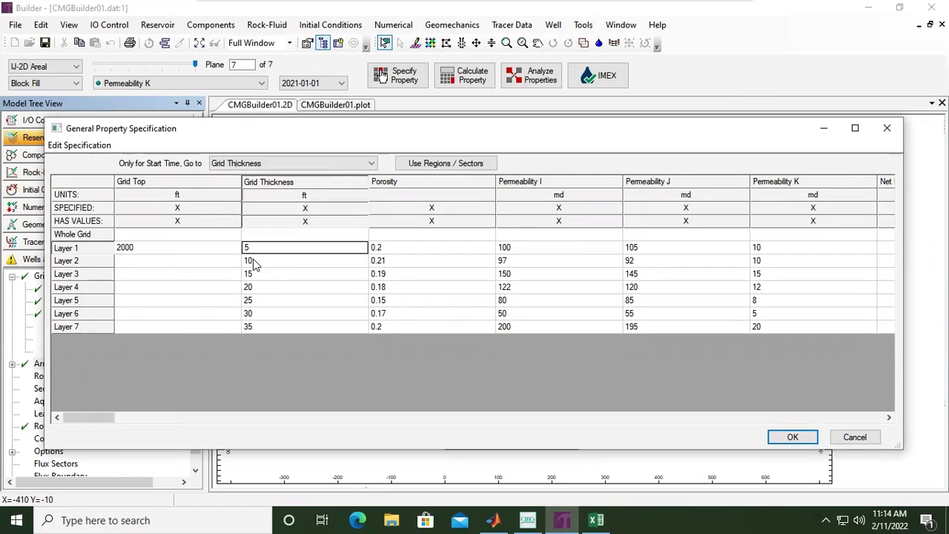
left_click(252, 262)
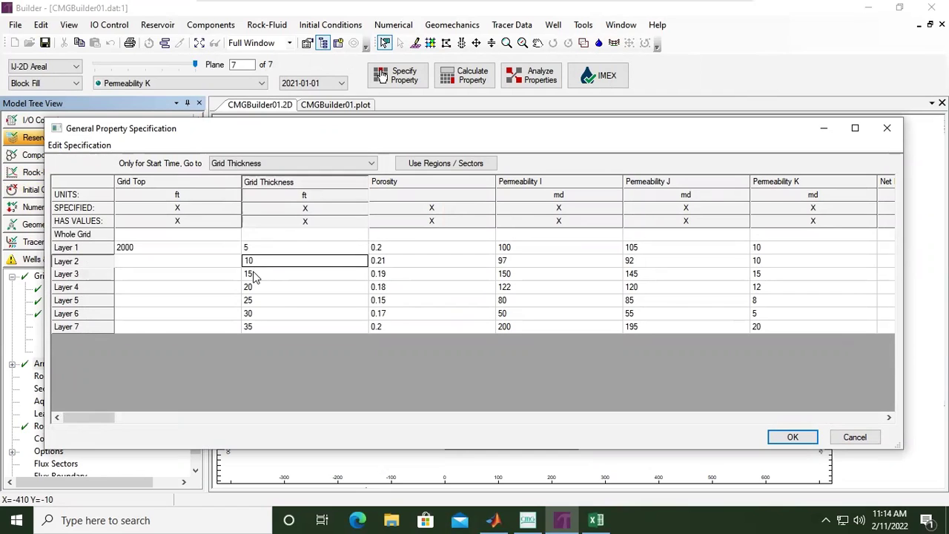
left_click(253, 275)
left_click(250, 290)
left_click(260, 301)
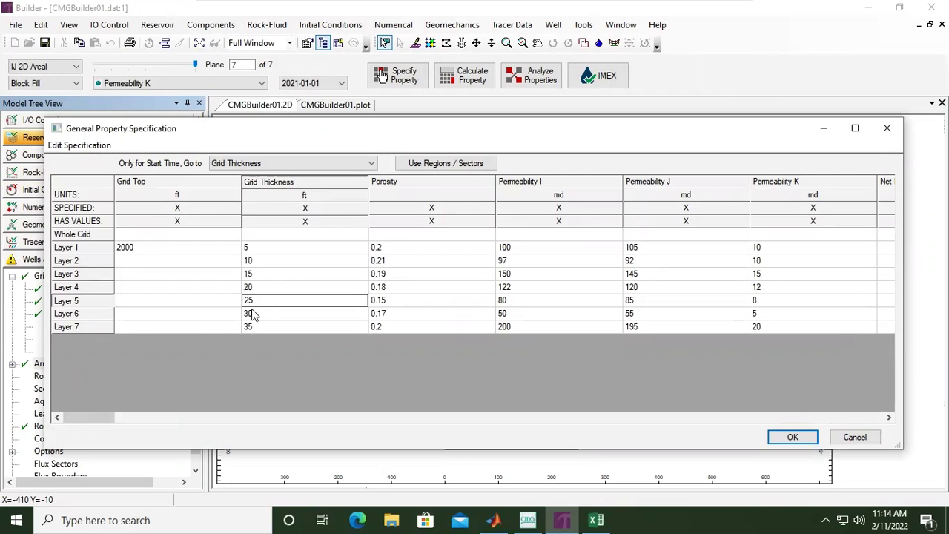
left_click(250, 315)
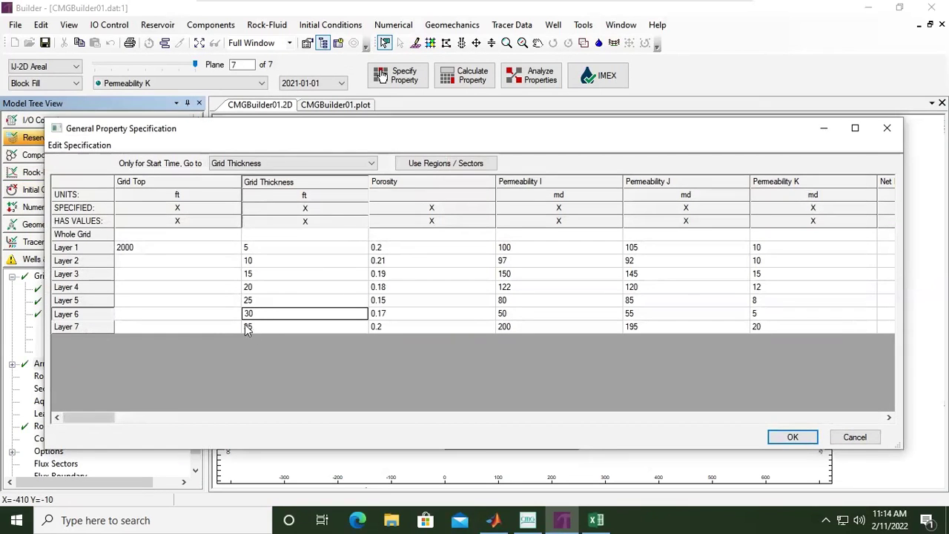
Reopen Initial Conditions, enter reference pressure 2000 psi and start the reference depth
left_click(887, 133)
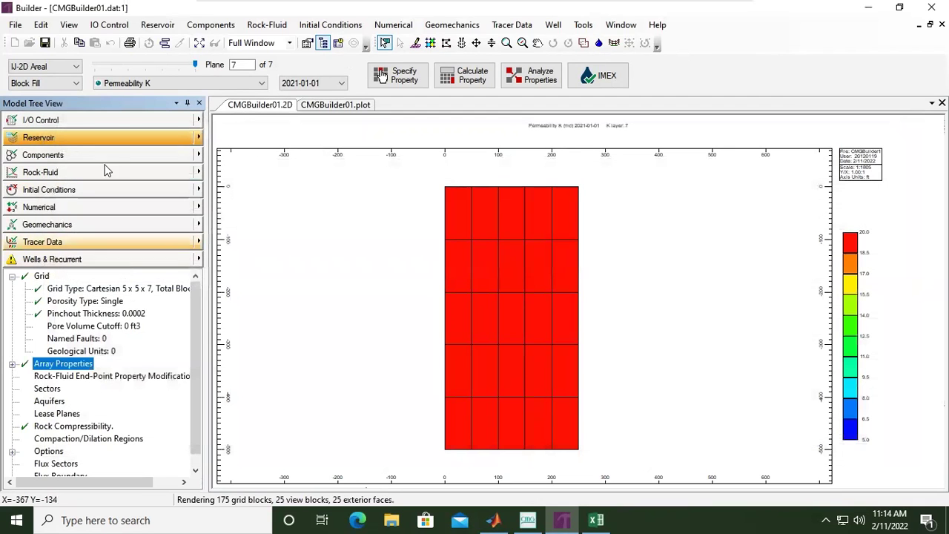
left_click(80, 190)
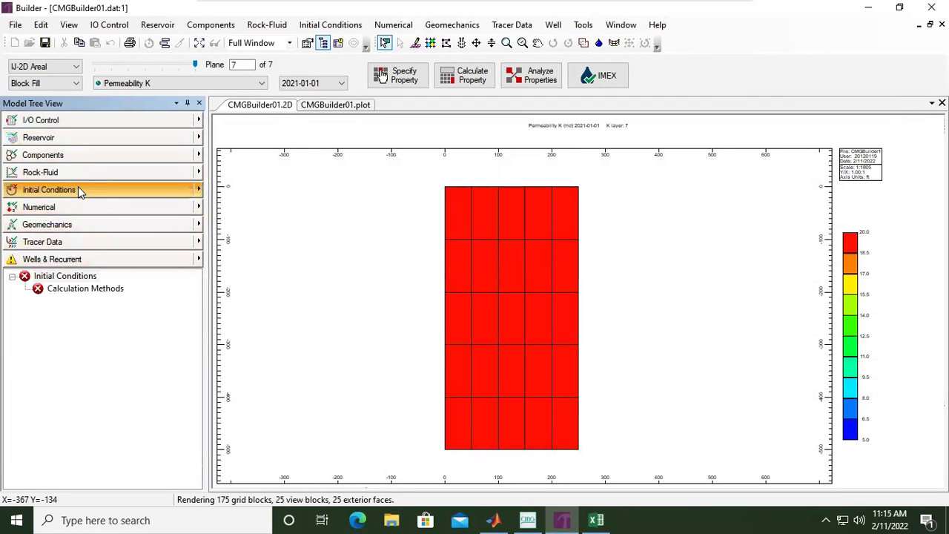
double_click(67, 276)
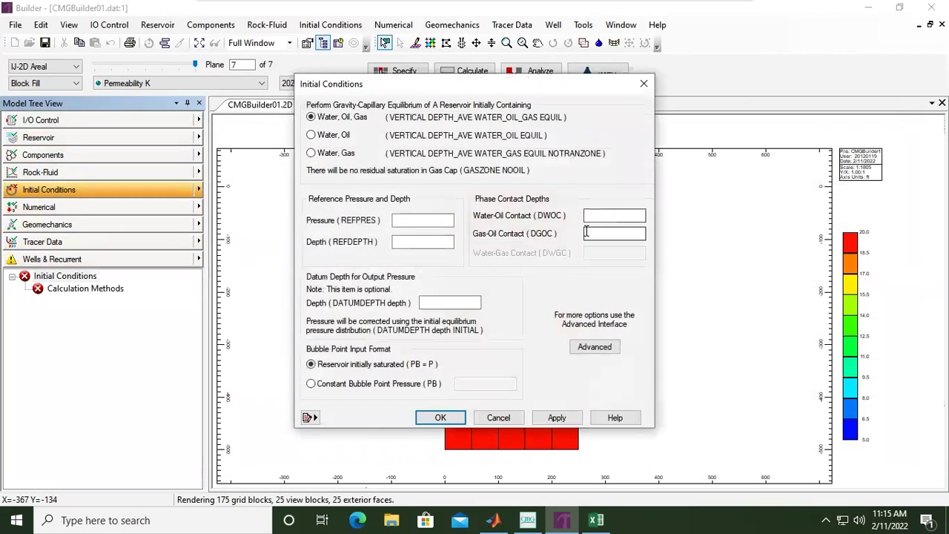
left_click(427, 219)
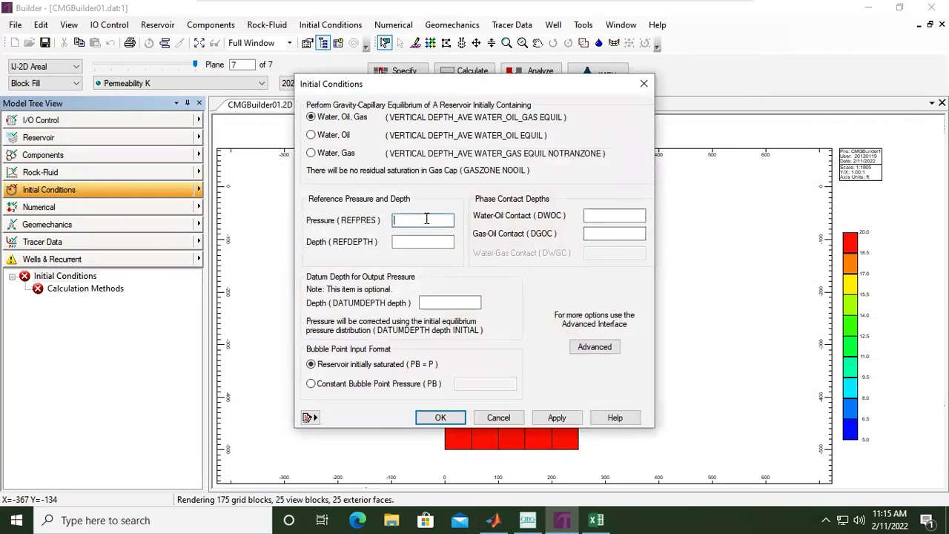
type("2000")
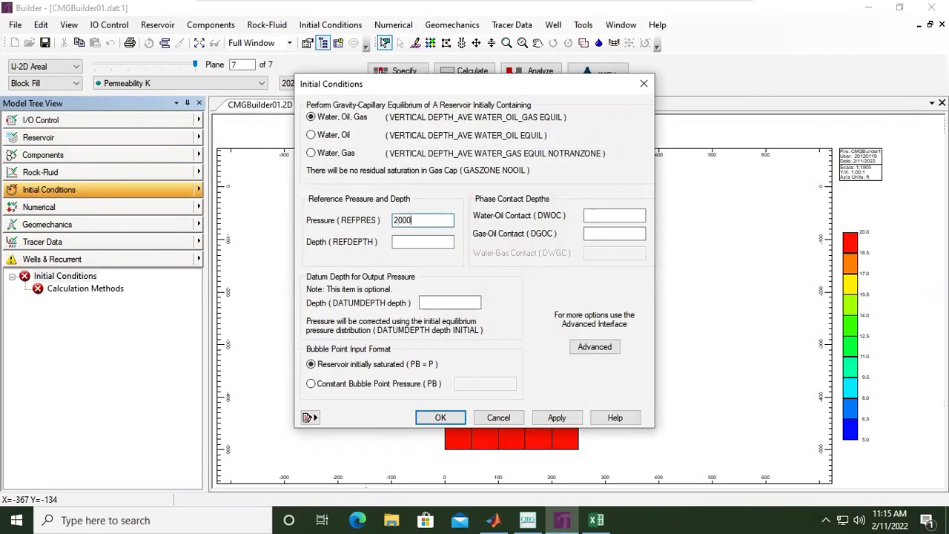
key("Tab")
type("2000")
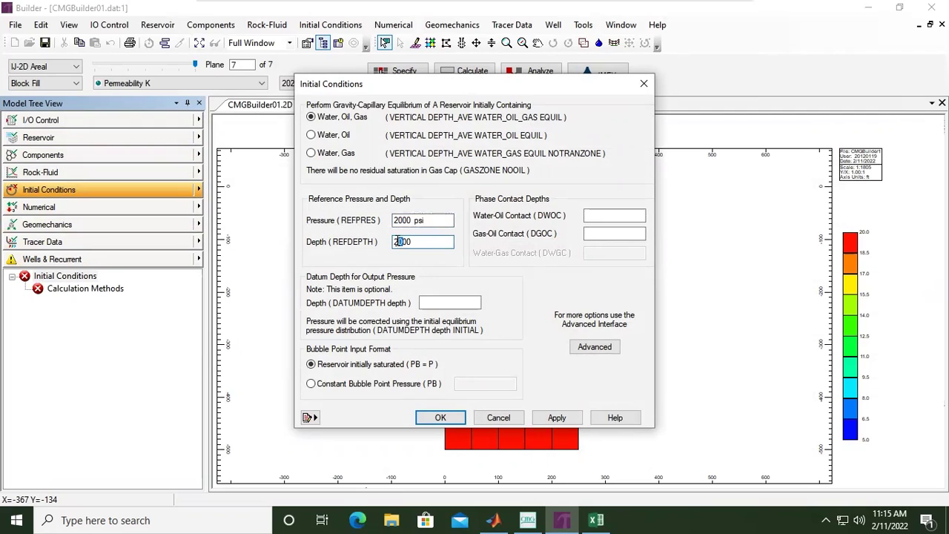
key("BackSpace")
key("BackSpace")
type("50")
Enter gas-oil contact 2050 ft, correct the reference depth to 2070 ft, and apply
left_click(607, 216)
left_click(594, 230)
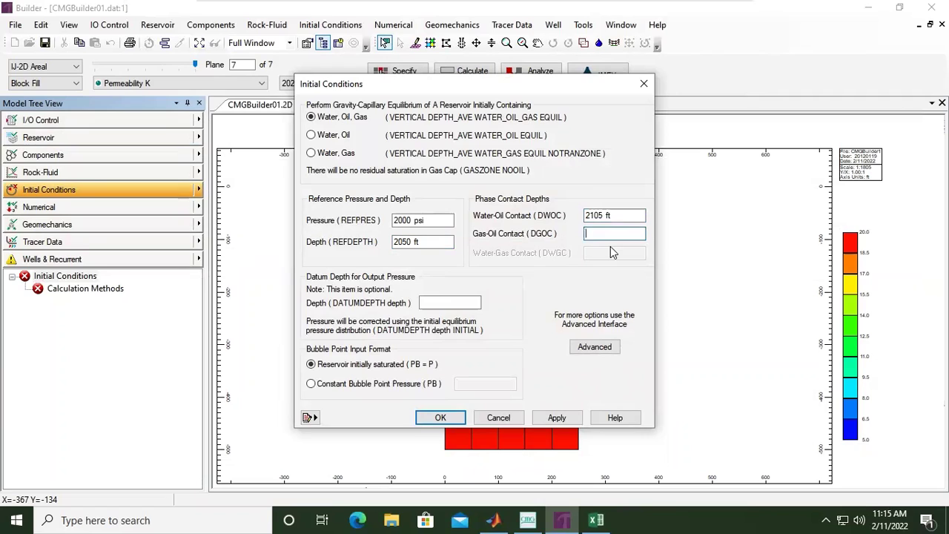
type("2050")
left_click(408, 241)
left_click_drag(398, 243, 407, 243)
type("6")
key("BackSpace")
type("7")
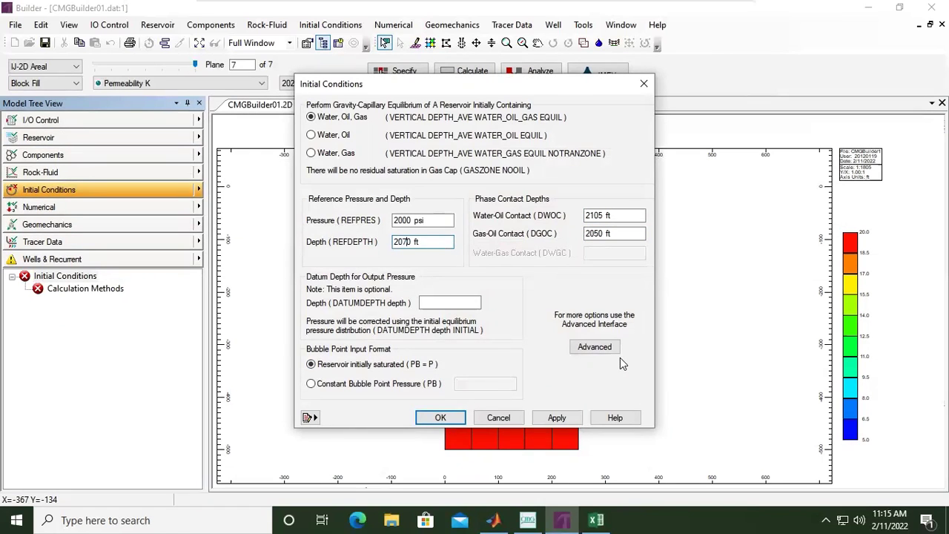
left_click(558, 418)
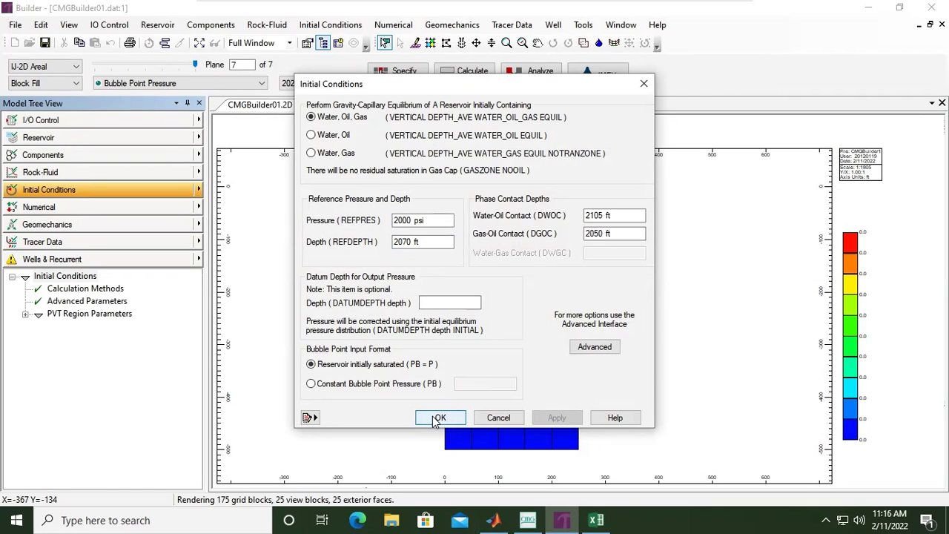
Accept the initial conditions, then view and close Calculation Methods and Advanced Parameters
left_click(437, 419)
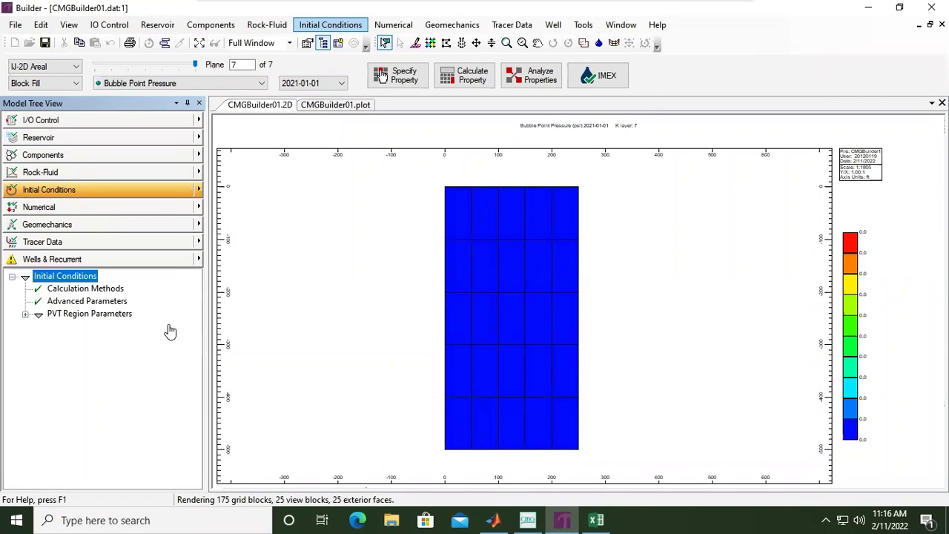
double_click(98, 289)
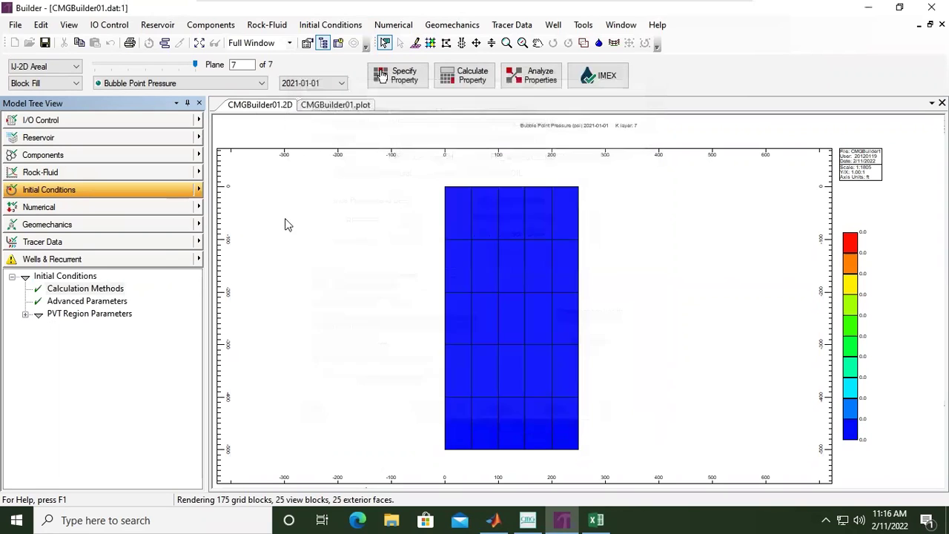
left_click(644, 84)
double_click(115, 301)
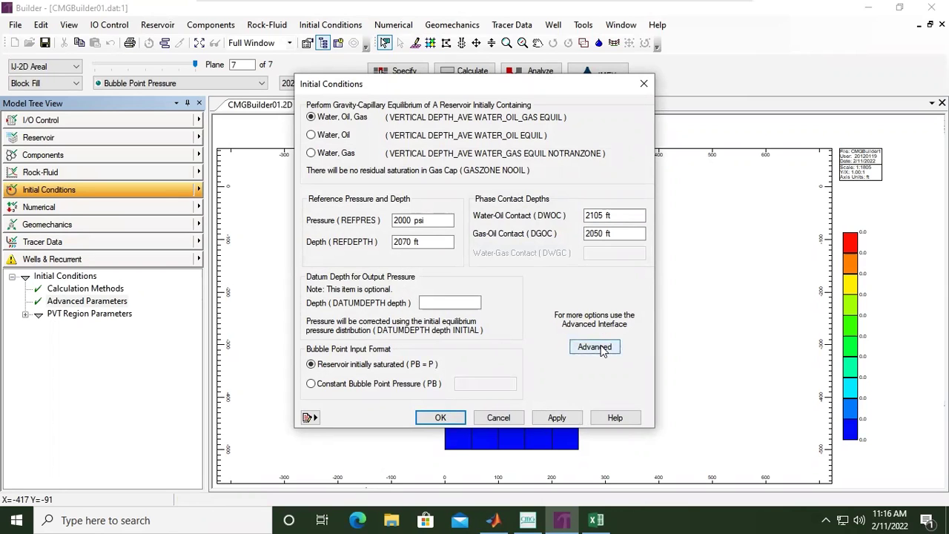
left_click(643, 84)
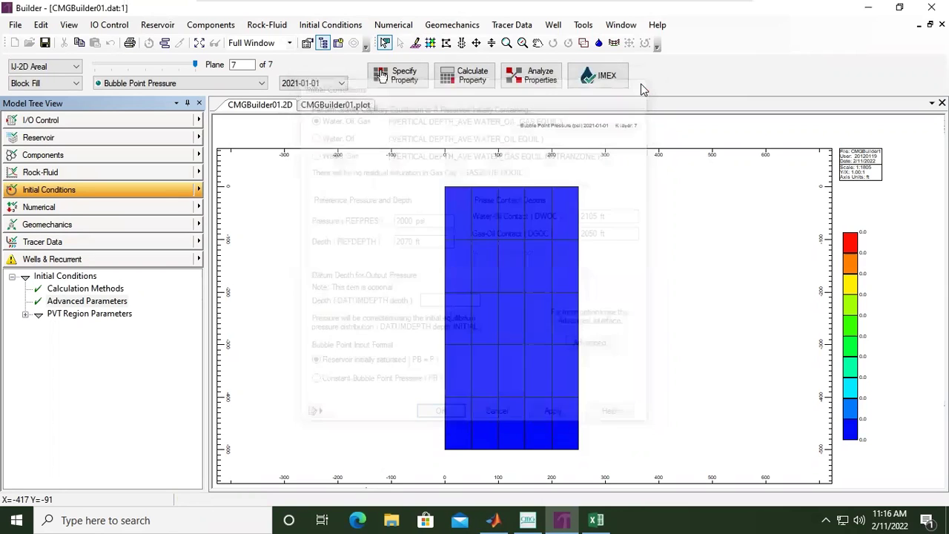
Expand the Numerical Controls list and resize the model tree to read names
left_click(172, 210)
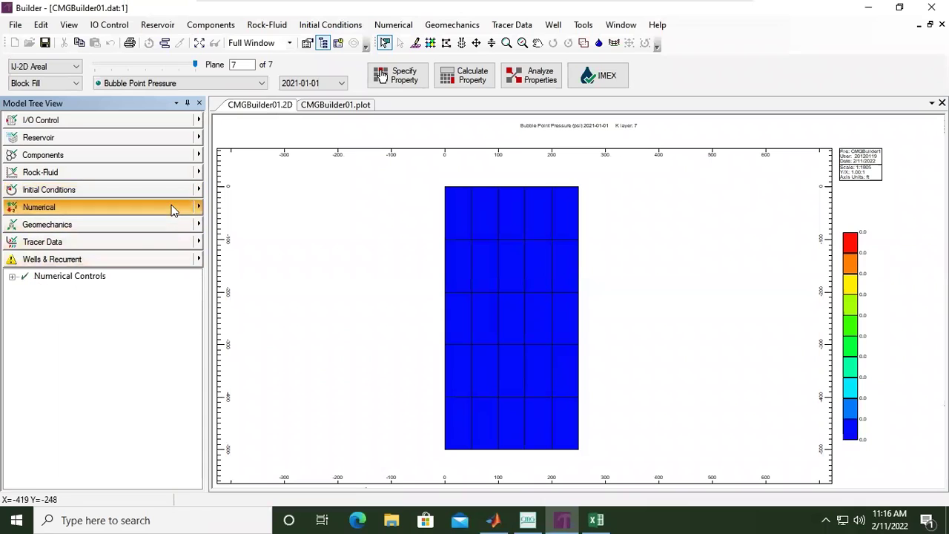
left_click(13, 277)
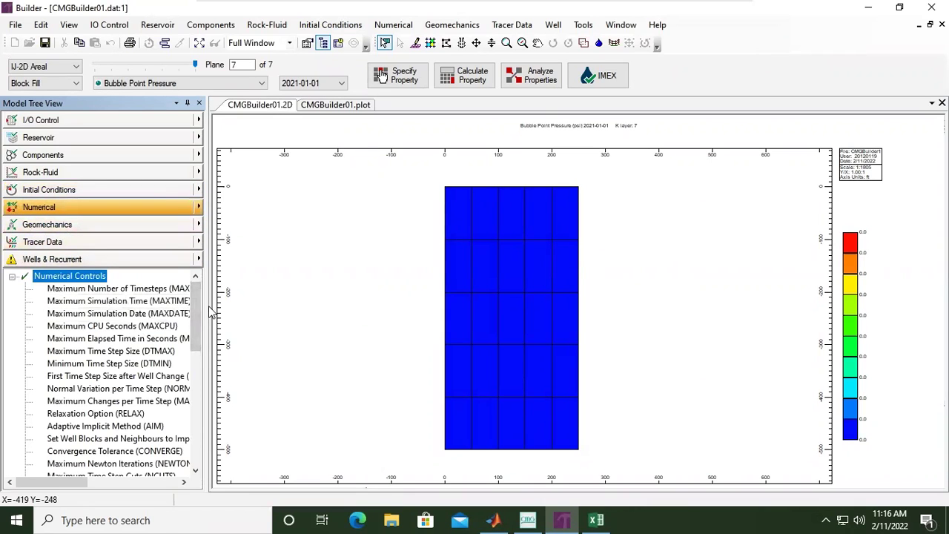
left_click_drag(207, 301, 270, 319)
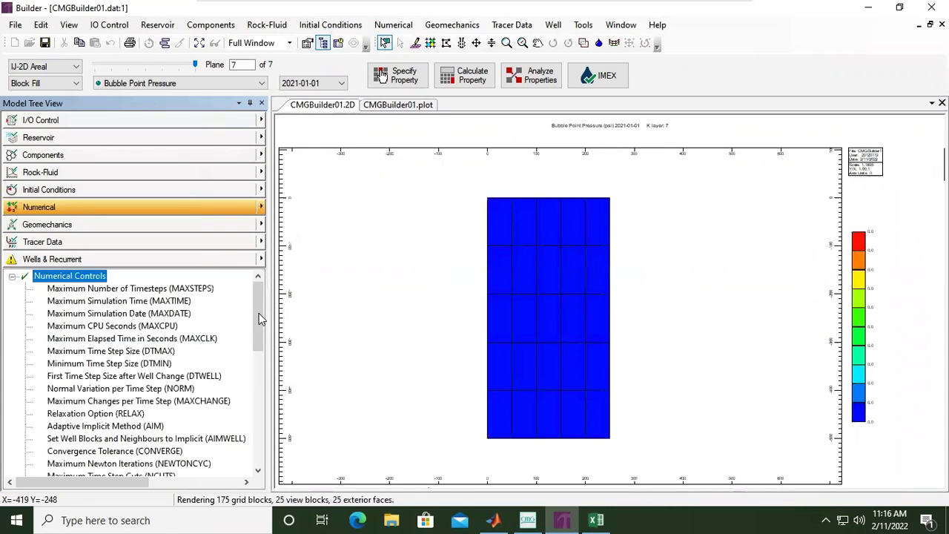
scroll(258, 318, "down", 9)
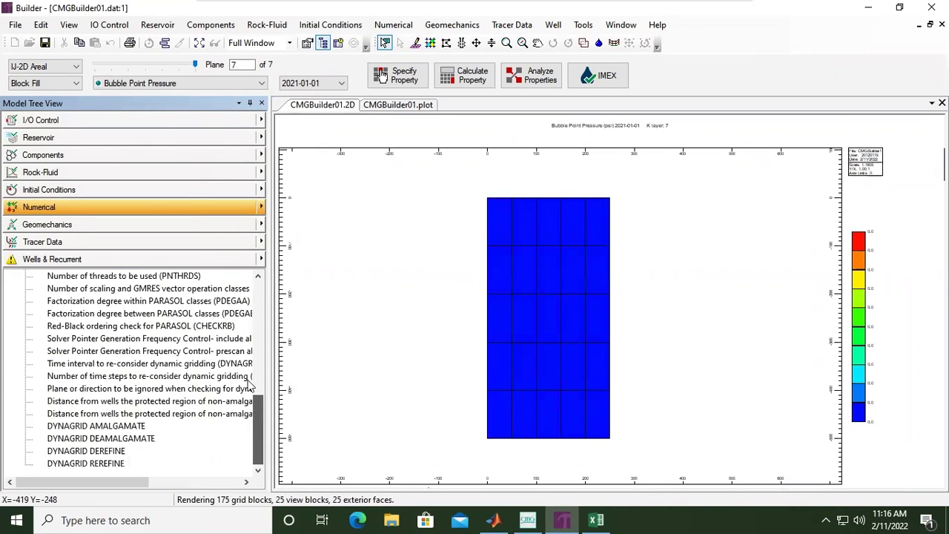
scroll(252, 363, "up", 9)
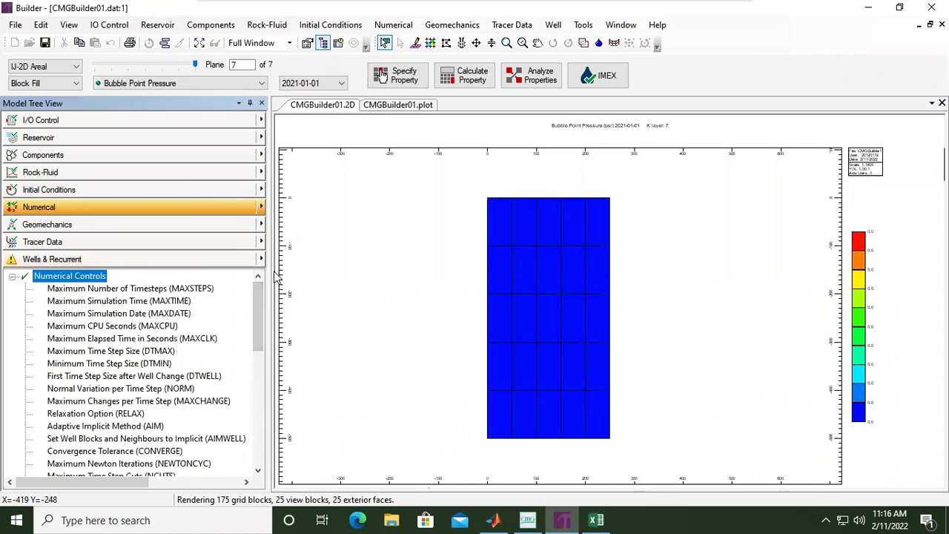
left_click_drag(273, 277, 181, 277)
Expand Geomechanics Grid, Array Properties and Stress items, then show Tracer Data
left_click(141, 224)
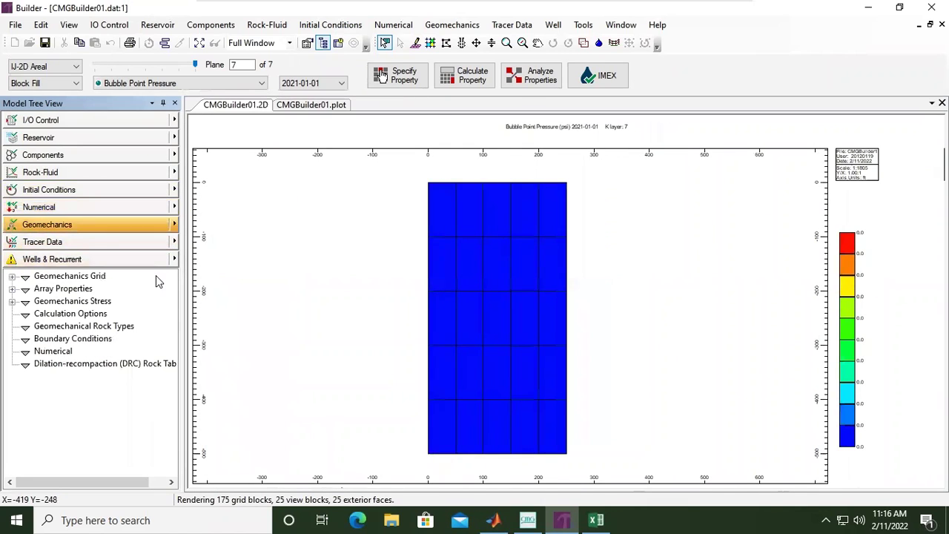
left_click(12, 276)
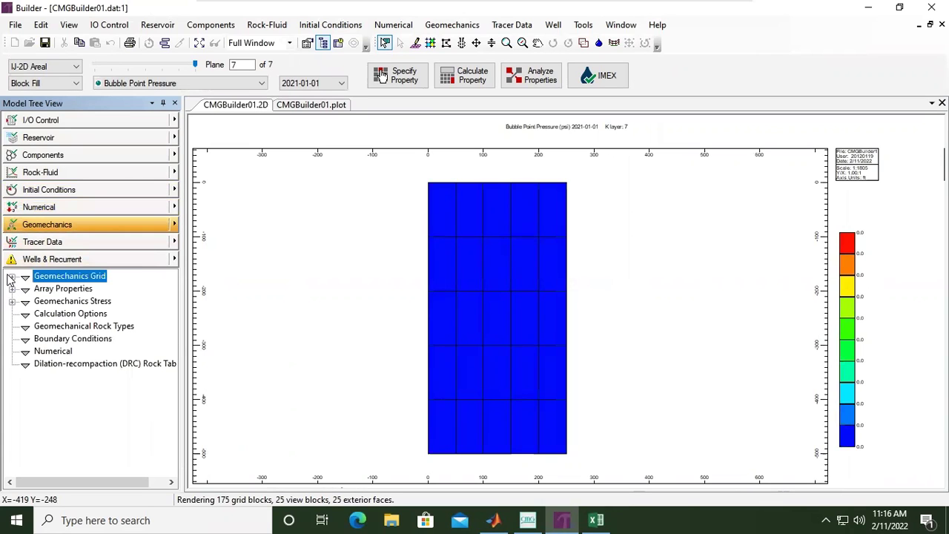
left_click(12, 340)
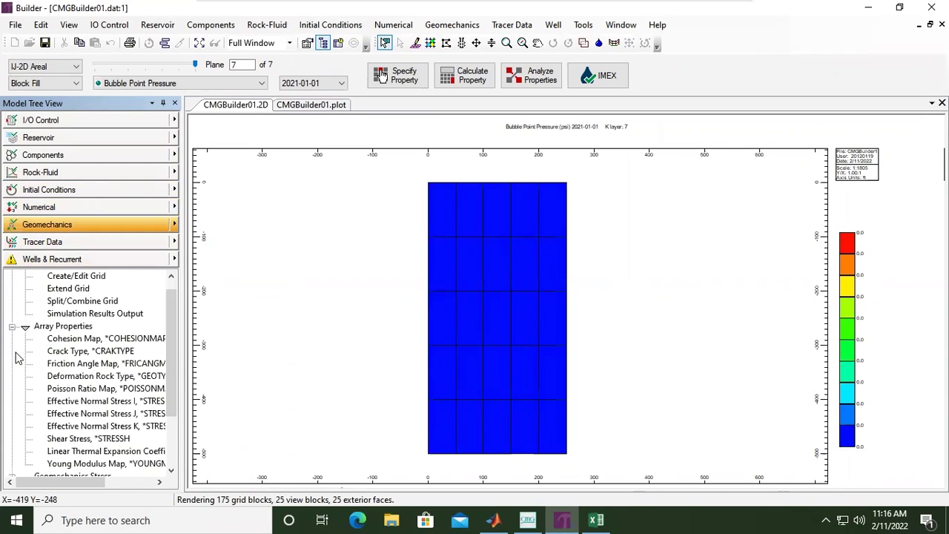
scroll(25, 361, "down", 2)
left_click(11, 401)
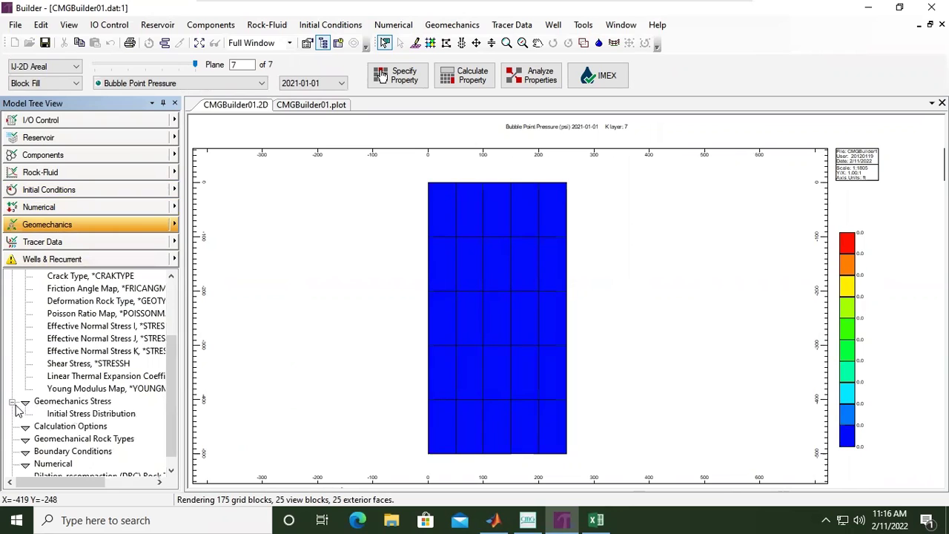
scroll(39, 408, "up", 2)
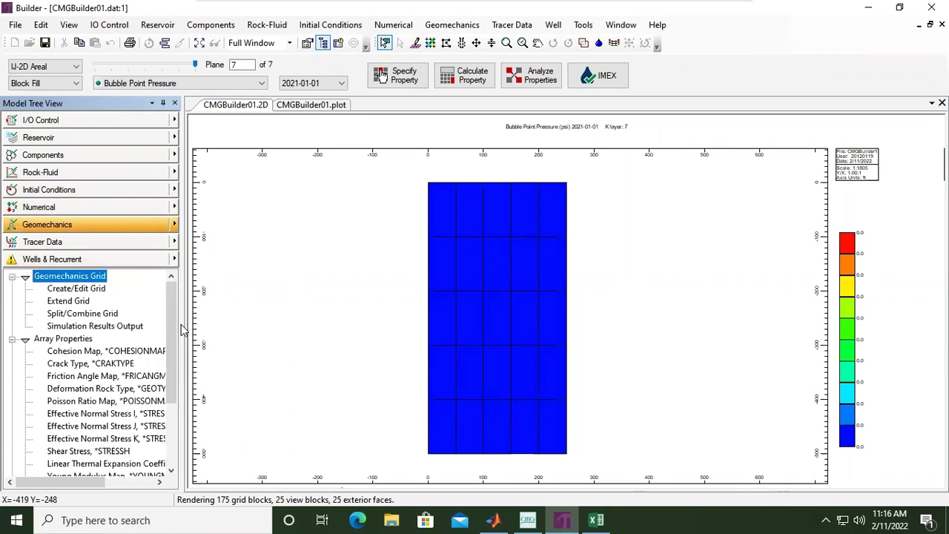
left_click(147, 246)
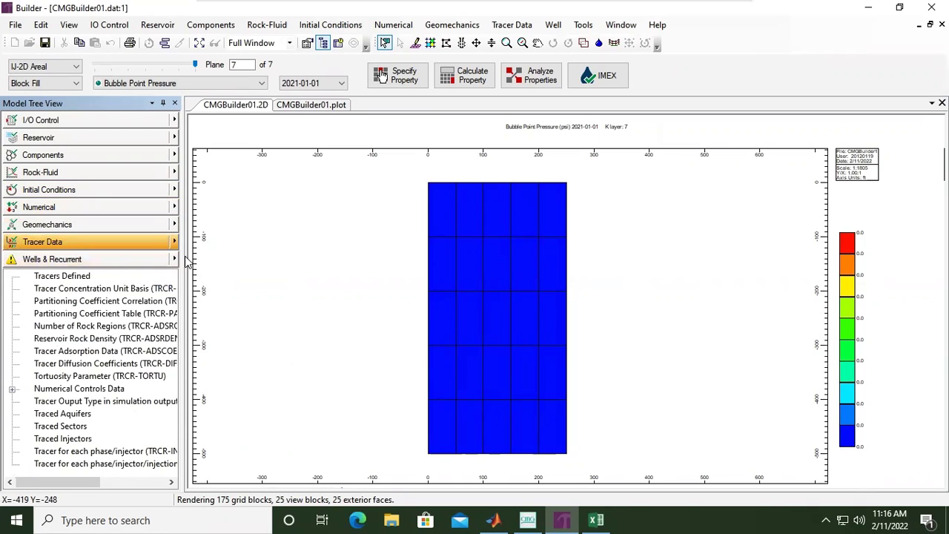
left_click_drag(182, 261, 164, 271)
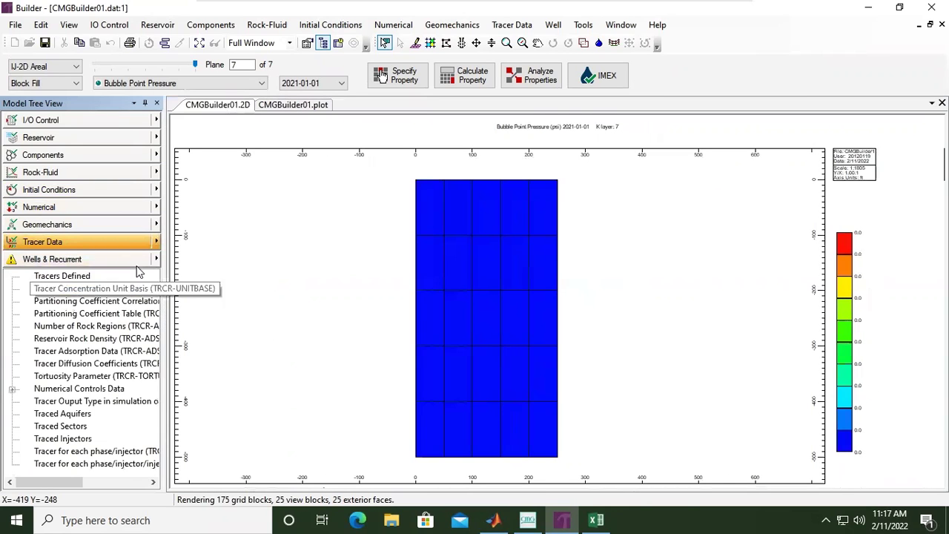
Show the Wells & Recurrent section of the model tree
left_click(137, 261)
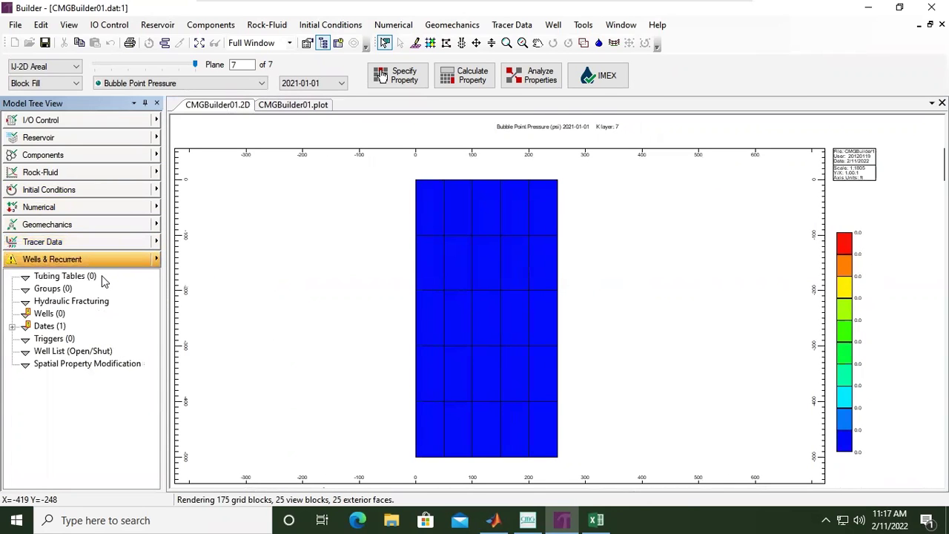